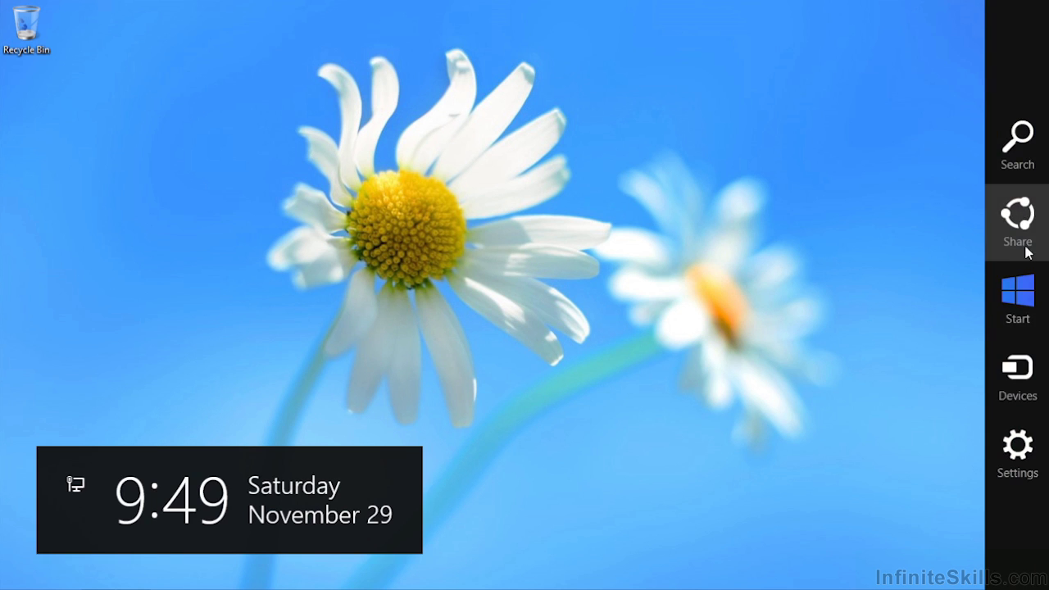
- Launch Chrome from the Windows 8 Search charm so the Google home page loads
click(1015, 151)
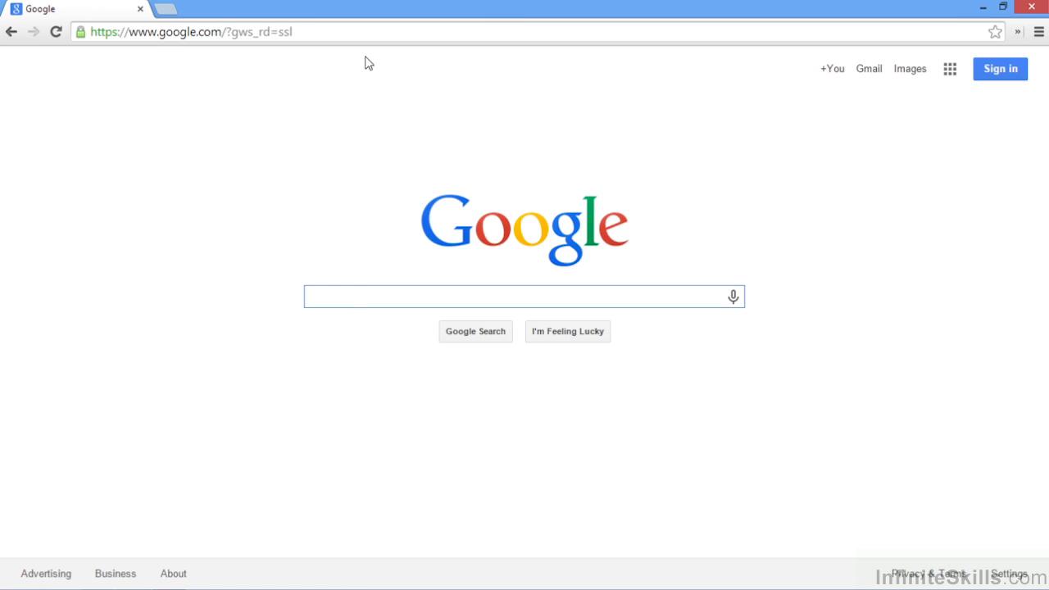
- Search Google for 'Linux mint' and open the Linux Mint download page from the results
click(298, 32)
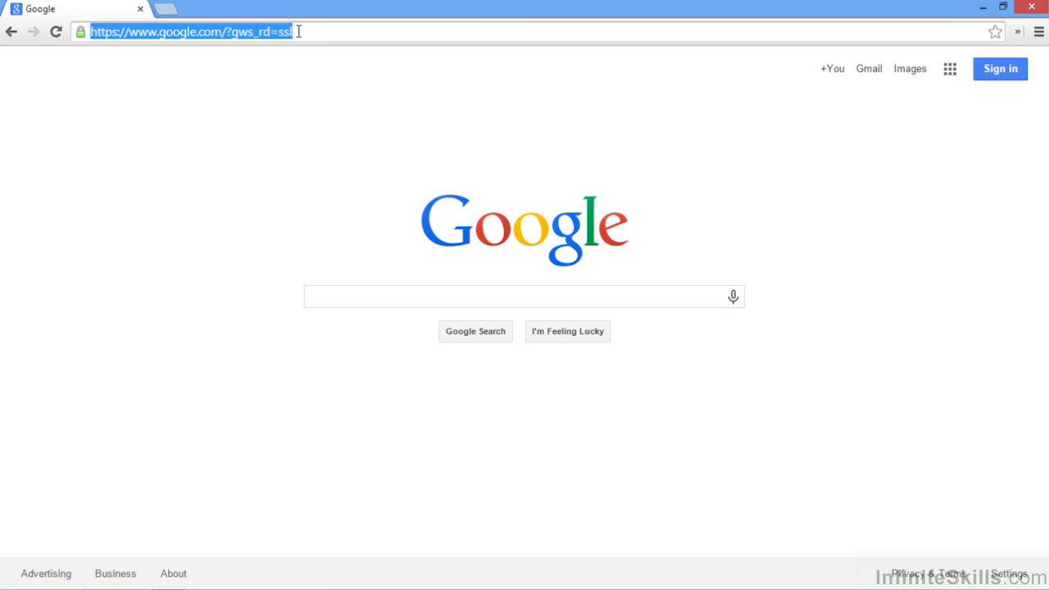
text(Linux mint)
key(Return)
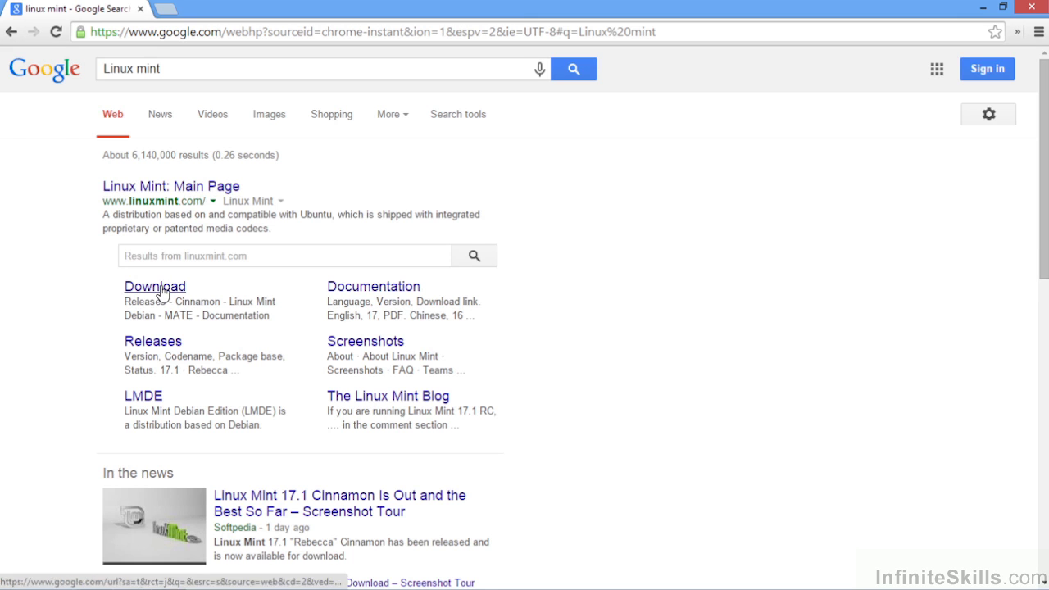
click(162, 292)
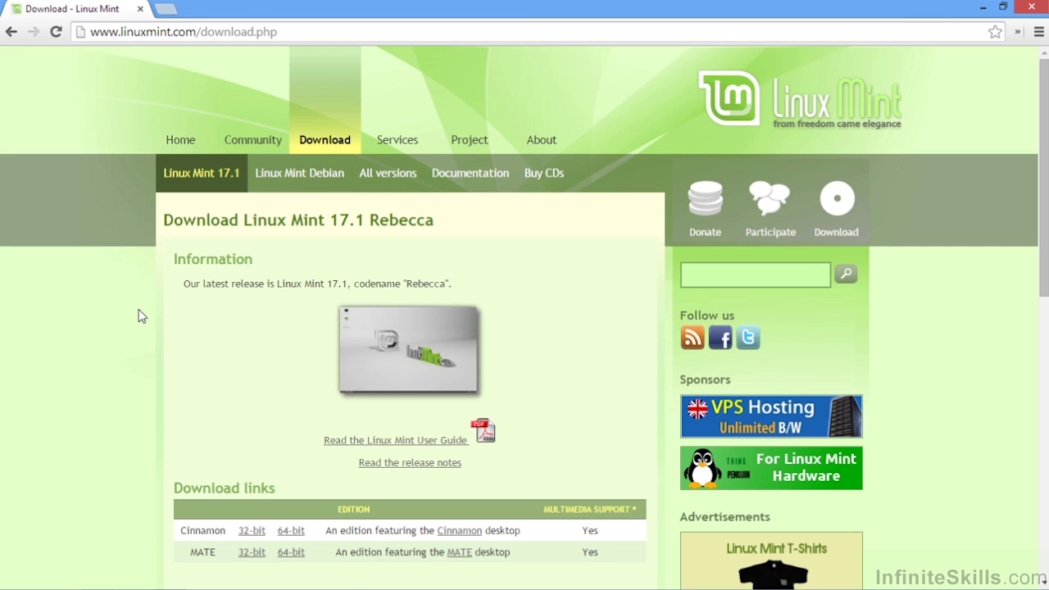
- Choose the Cinnamon 64-bit edition and download its ISO from the Nexcess mirror in North America
scroll(135, 347, down, 3)
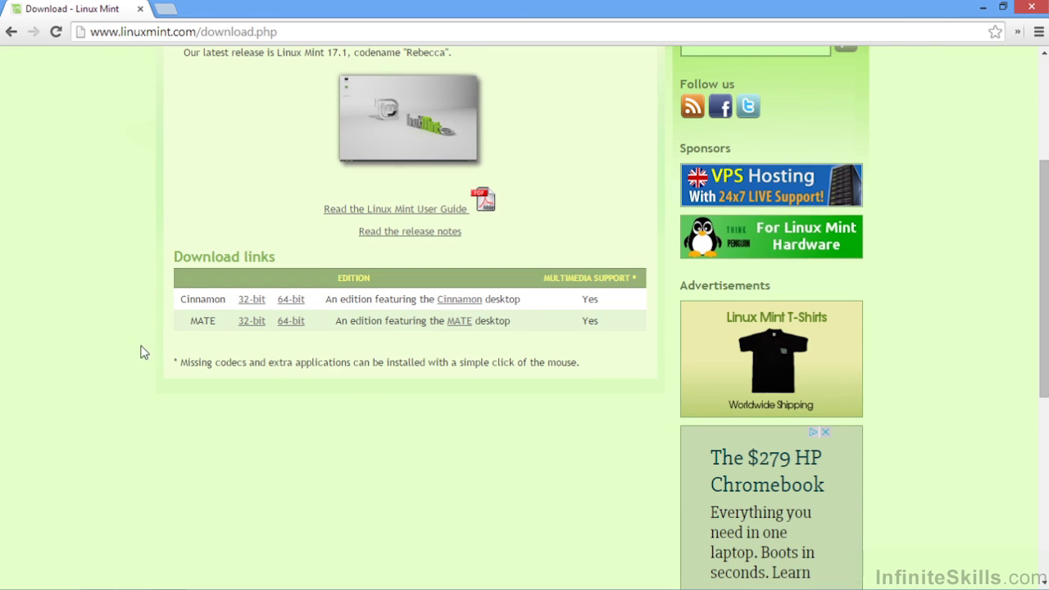
scroll(290, 316, up, 2)
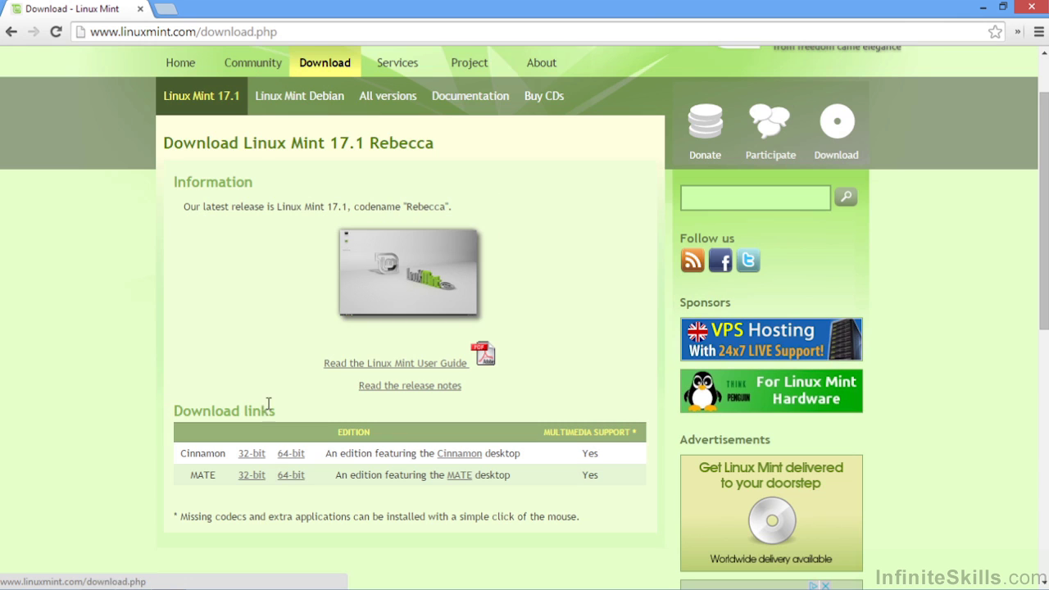
click(289, 456)
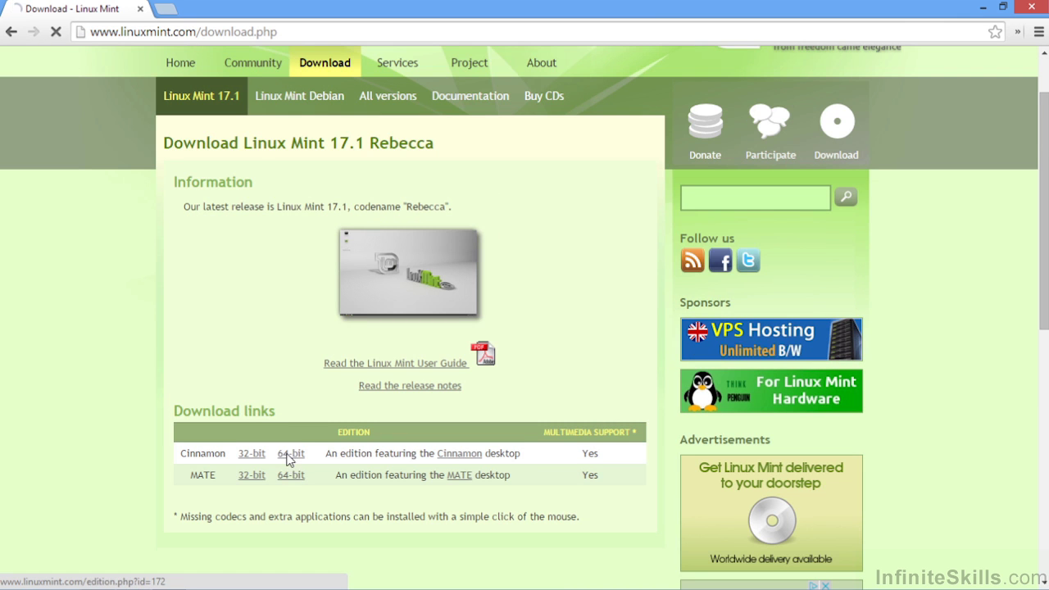
scroll(101, 298, down, 7)
scroll(101, 298, up, 1)
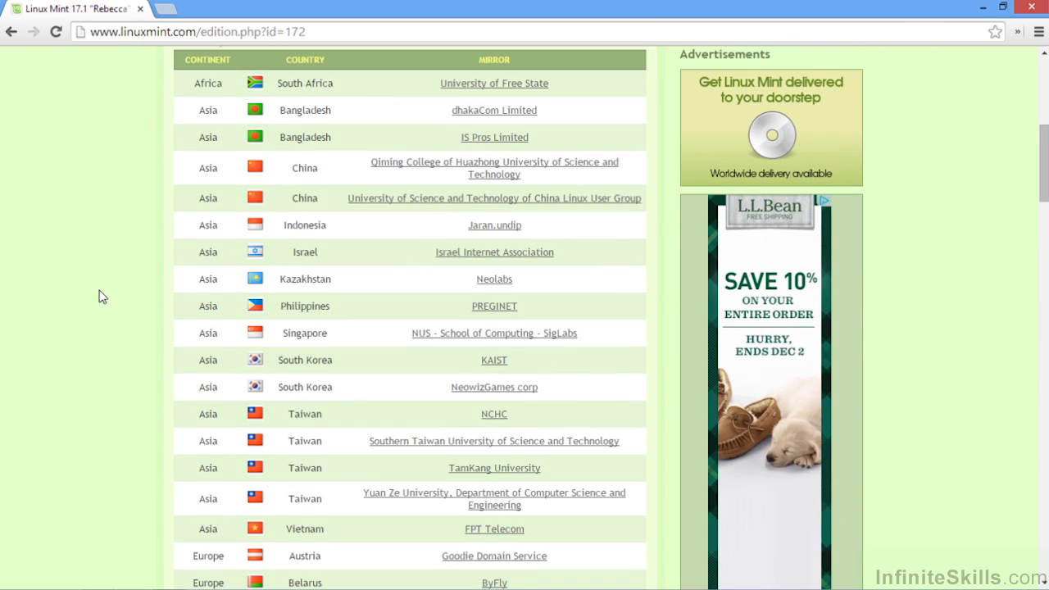
scroll(98, 299, down, 20)
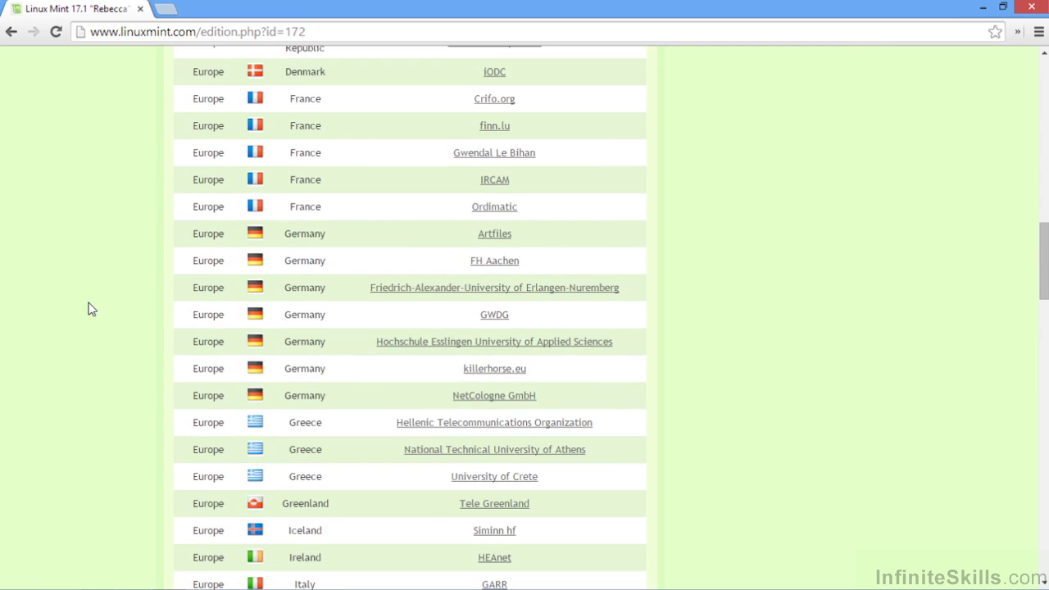
scroll(82, 322, down, 3)
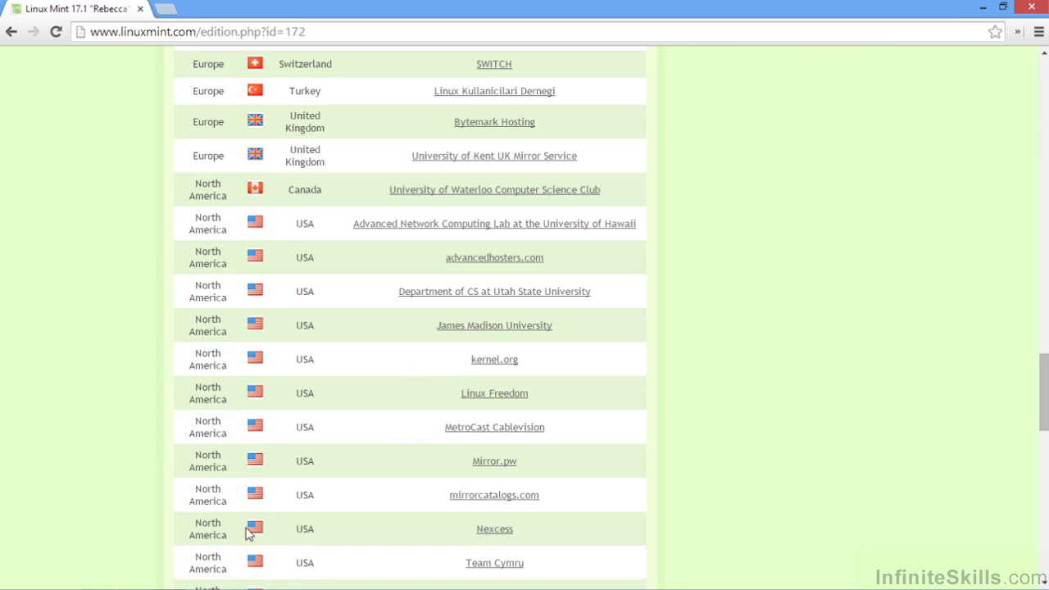
click(487, 533)
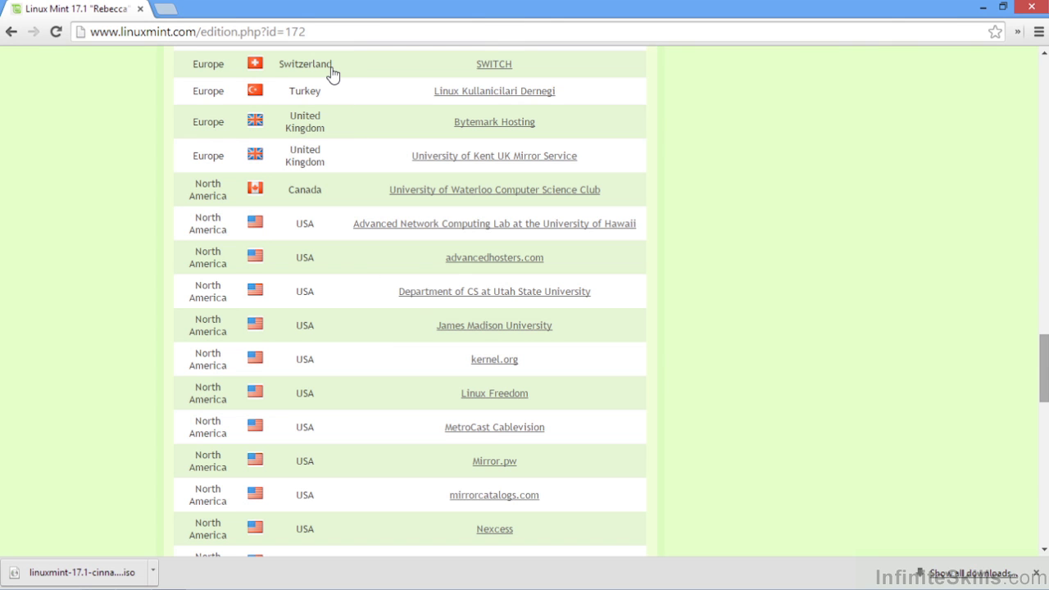
- Search Google for 'unetbootin' and open the 'UNetbootin - Homepage and Downloads' result
drag(311, 32, 88, 32)
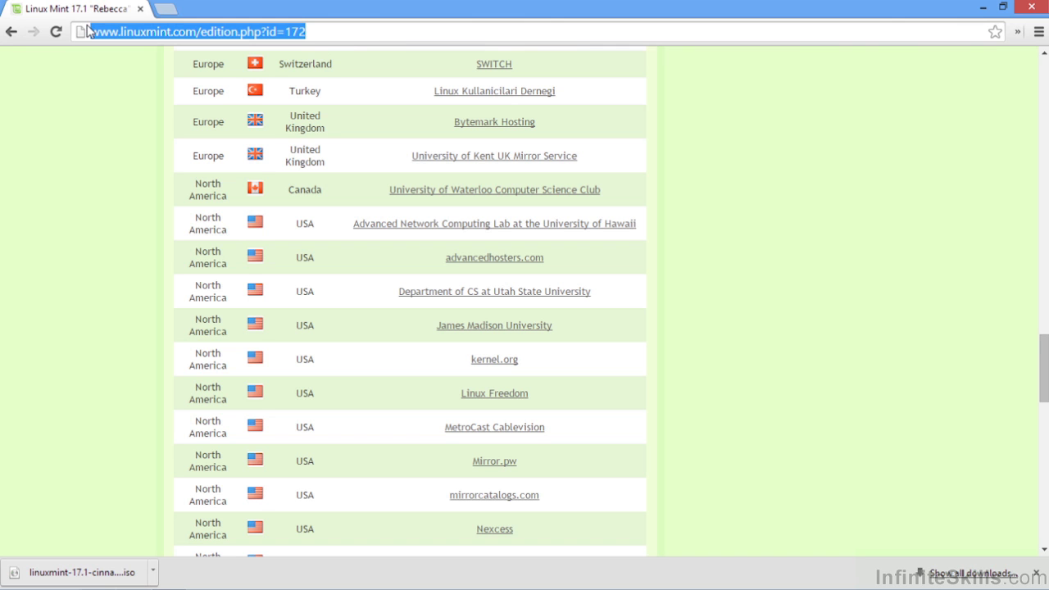
text(un)
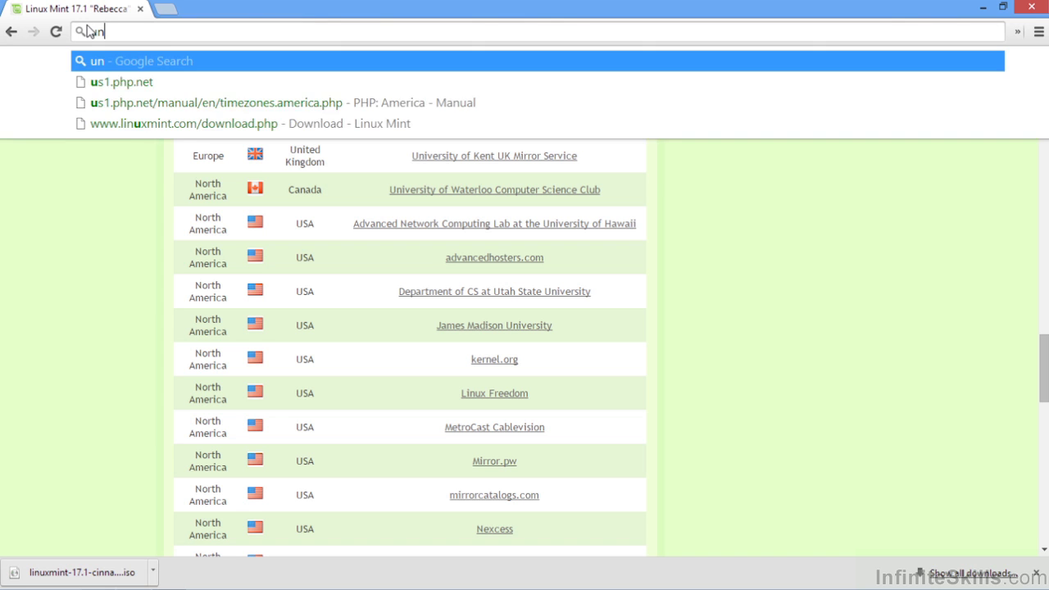
text(etbootin)
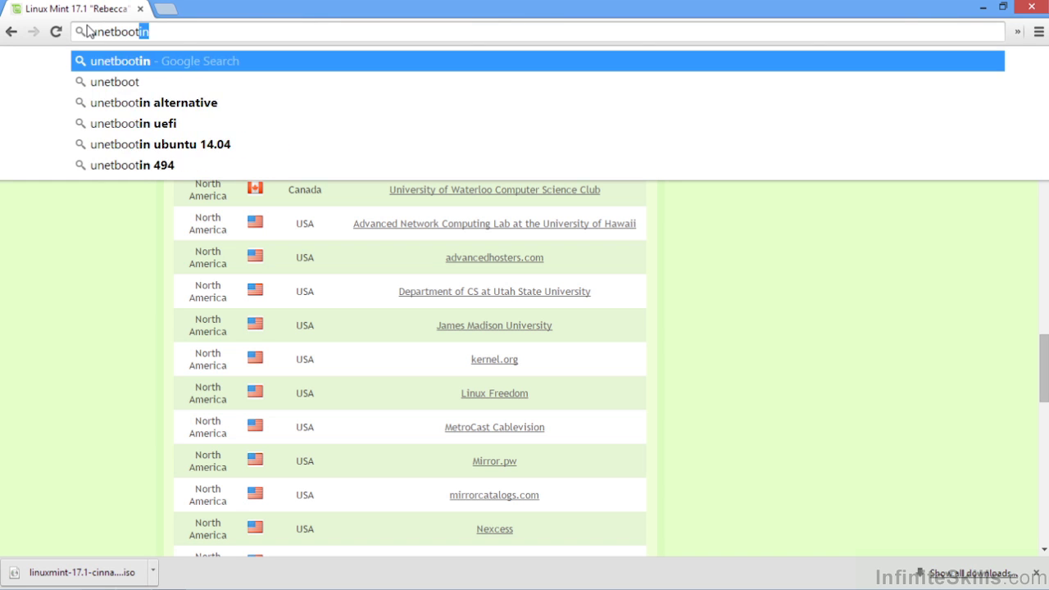
key(Return)
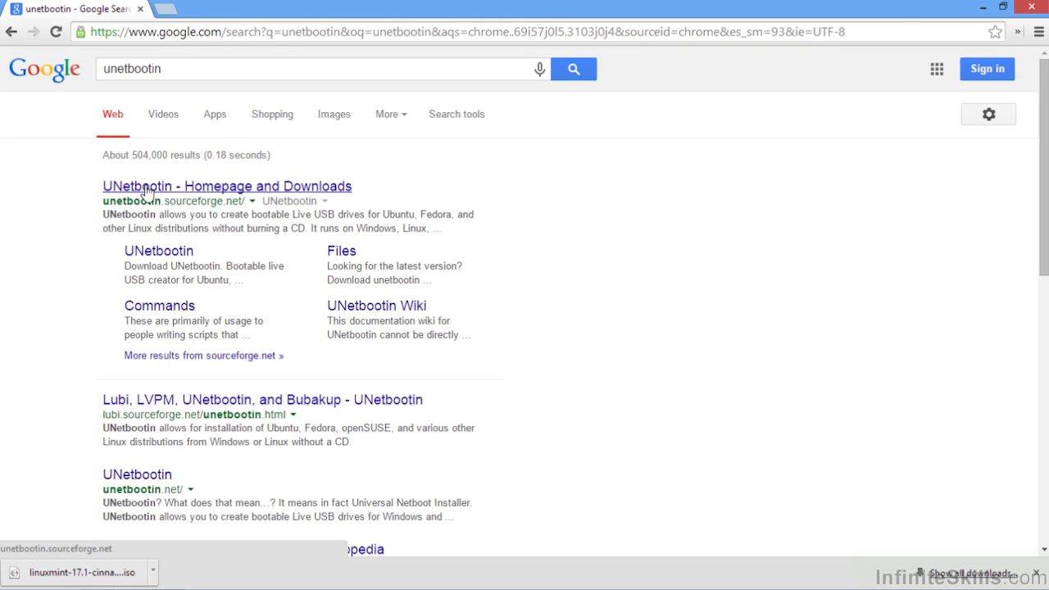
click(147, 192)
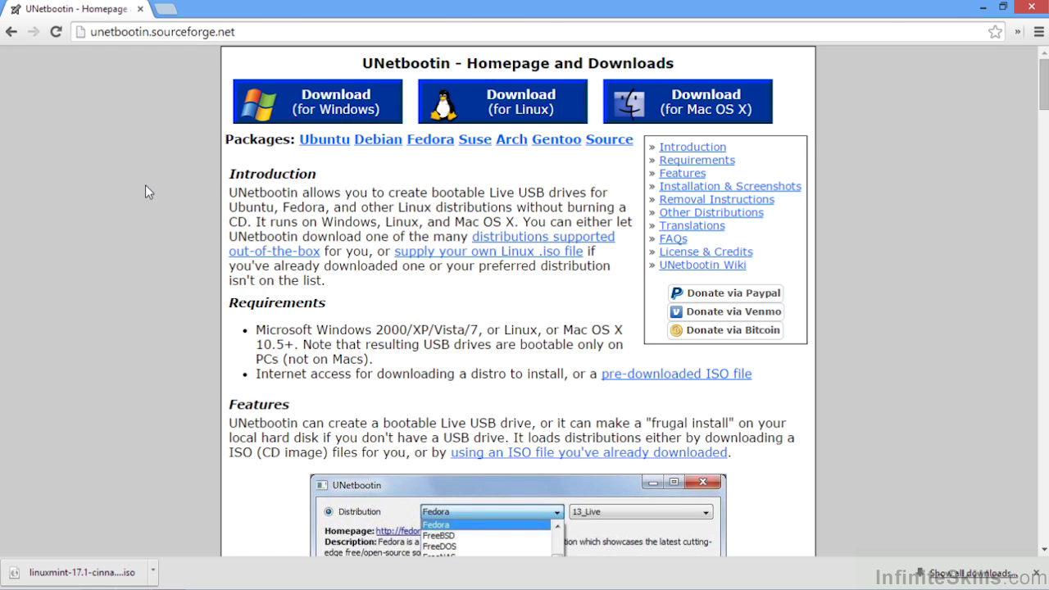
- Download unetbootin-windows-608.exe via the 'Download (for Windows)' link on SourceForge
click(344, 105)
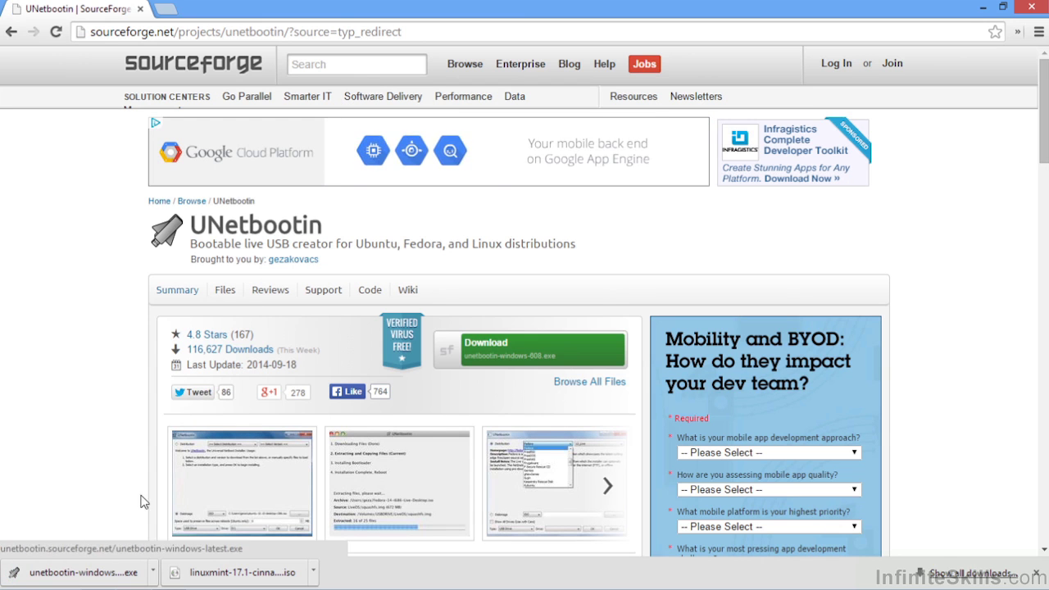
- Show the UNetbootin download in its Downloads folder, maximize the window, and dismiss the ISO's menu
right_click(114, 576)
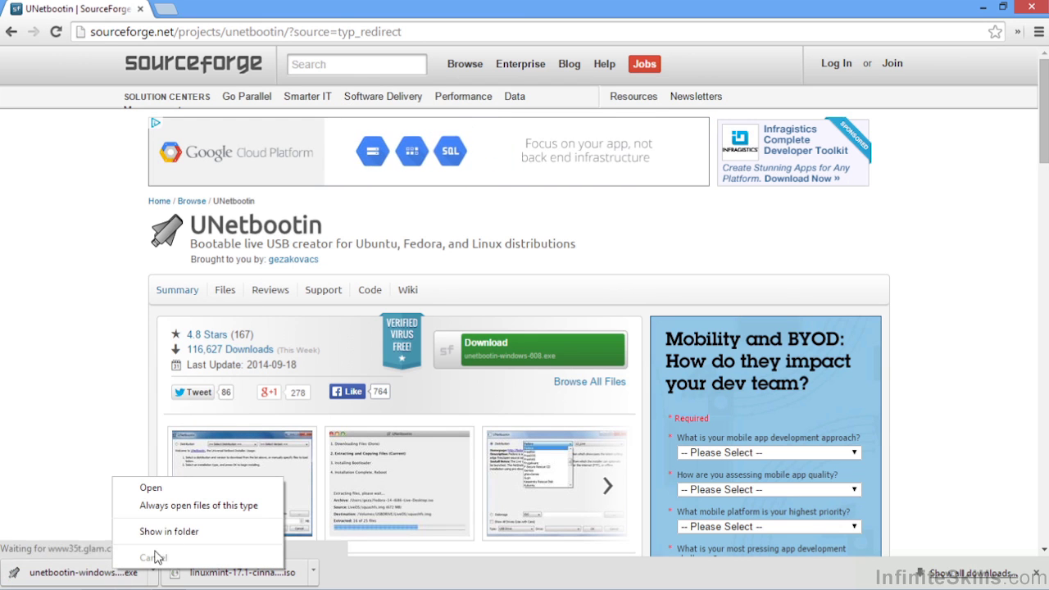
click(176, 532)
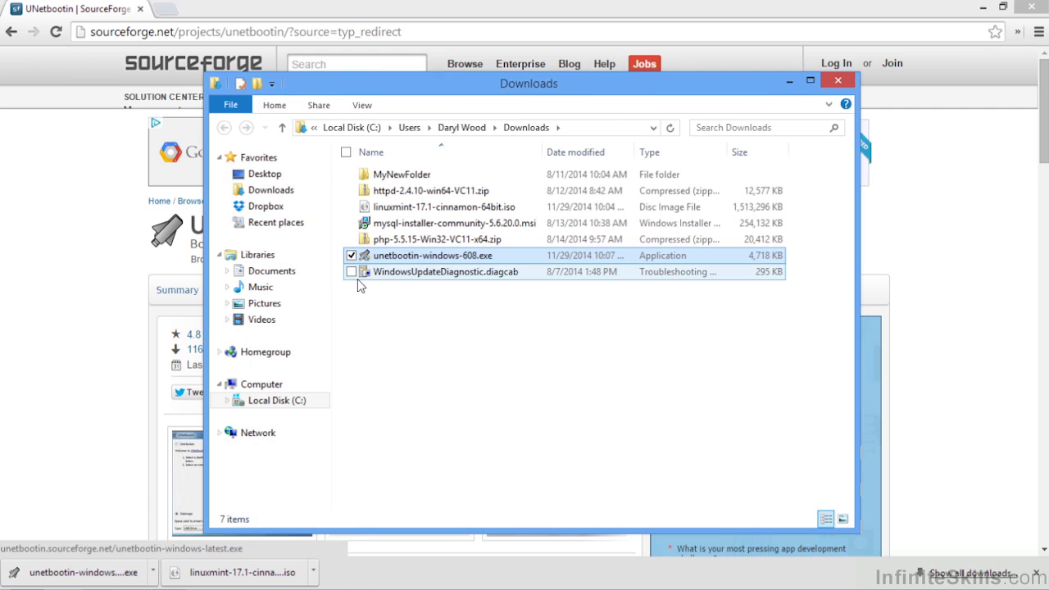
click(811, 82)
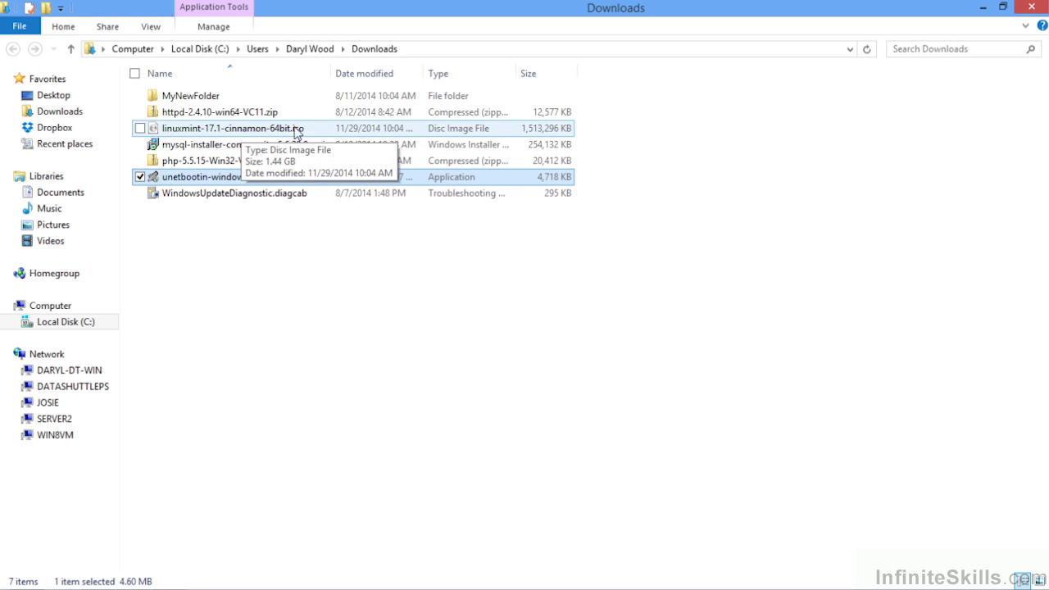
right_click(215, 132)
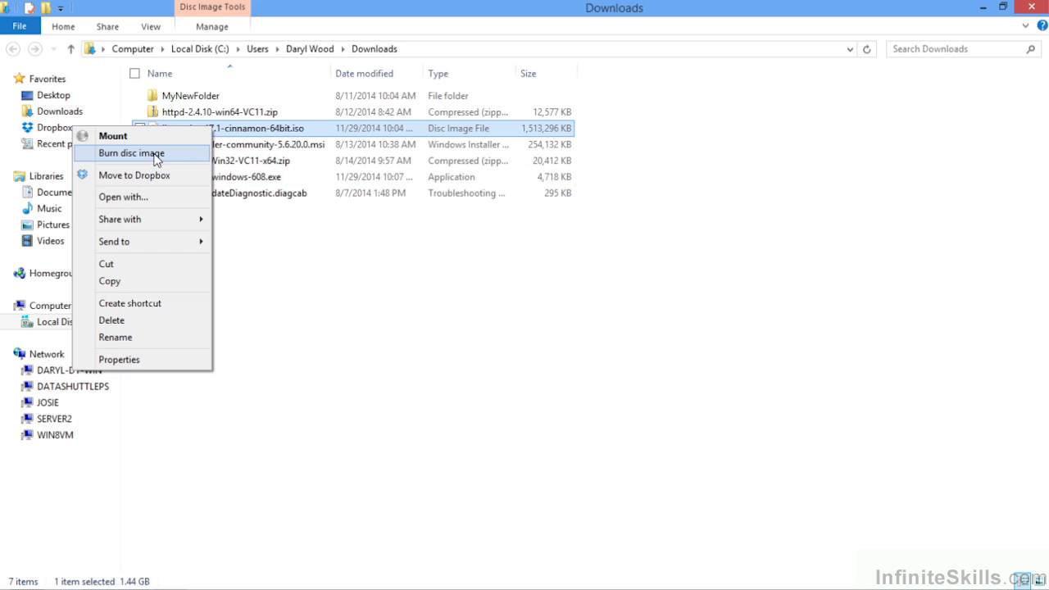
click(316, 262)
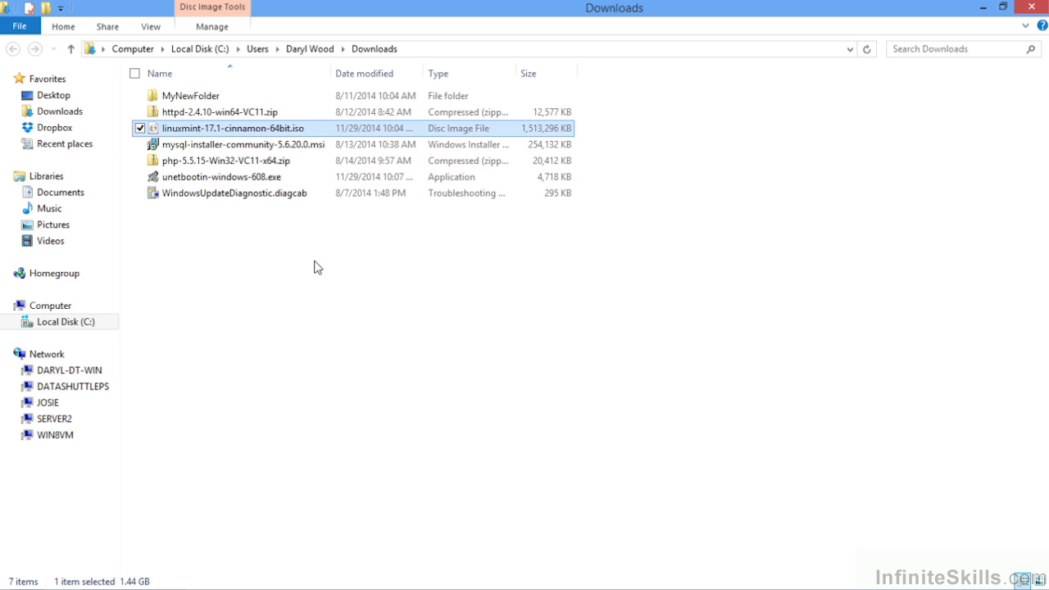
click(315, 264)
mouse_move(235, 182)
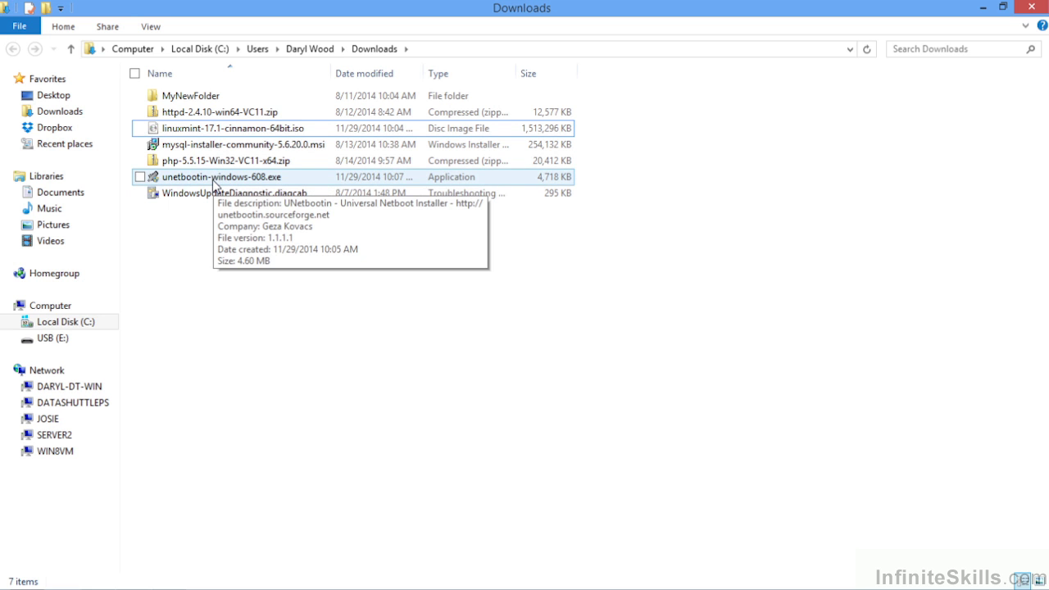
- Run unetbootin-windows-608.exe with administrator approval, maximize it, and select the Diskimage option
double_click(215, 180)
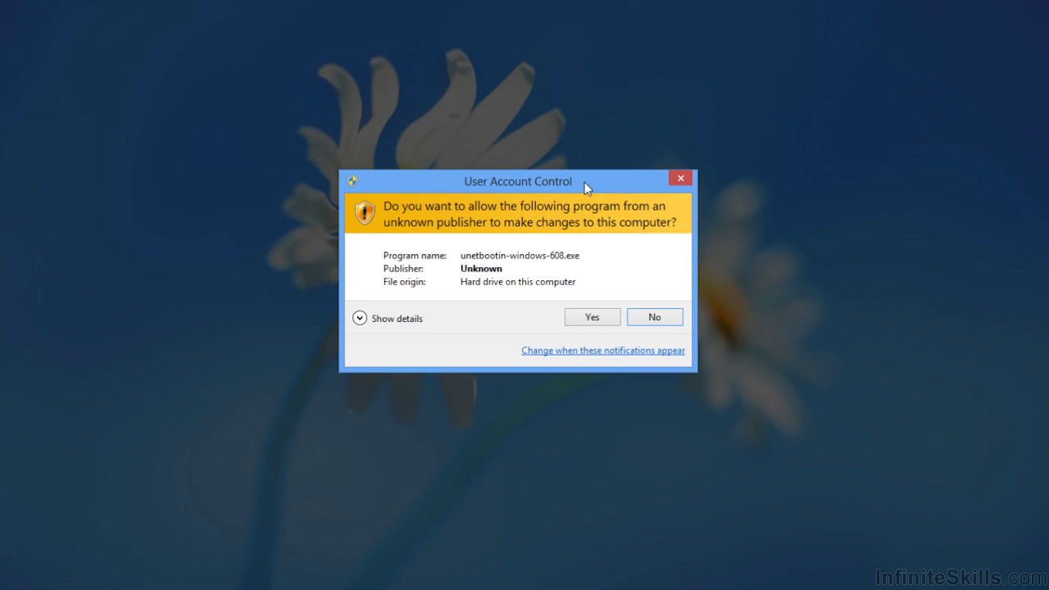
click(599, 320)
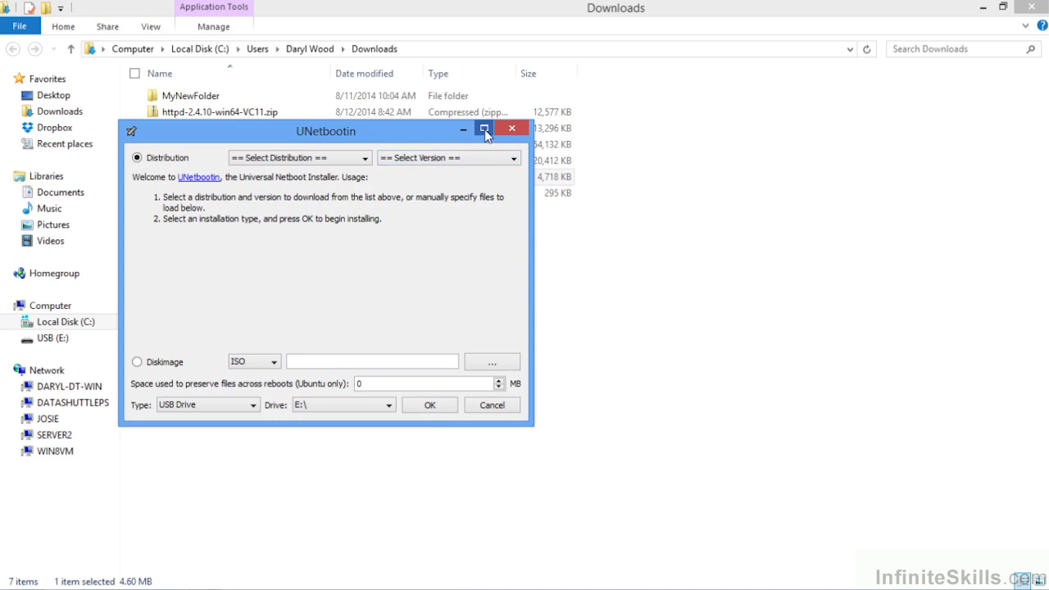
click(484, 131)
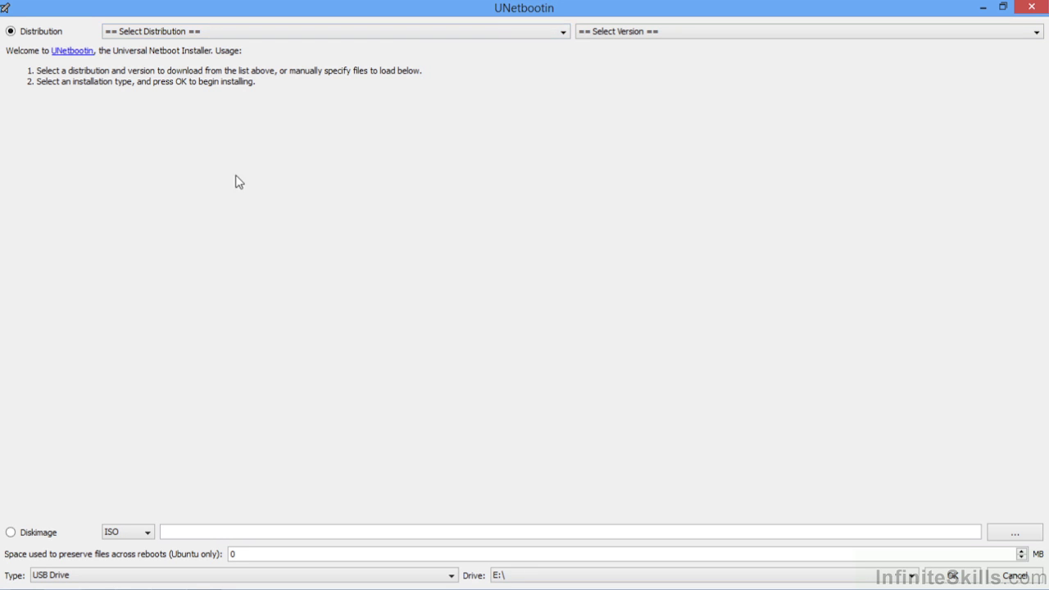
click(10, 533)
- Load linuxmint-17.1-cinnamon-64bit.iso from Downloads as UNetbootin's disk image
click(1012, 534)
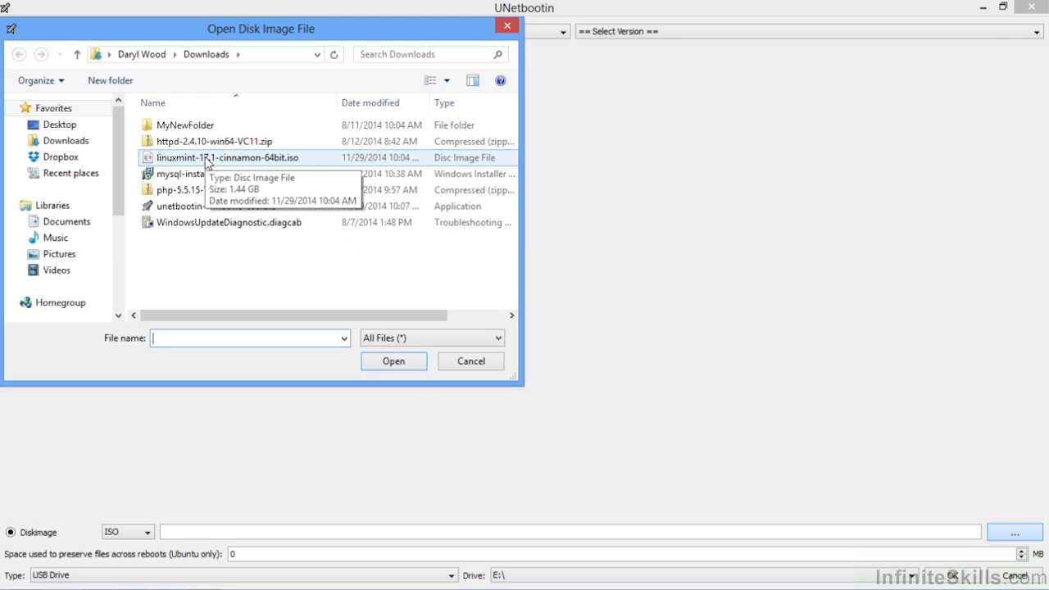
click(206, 160)
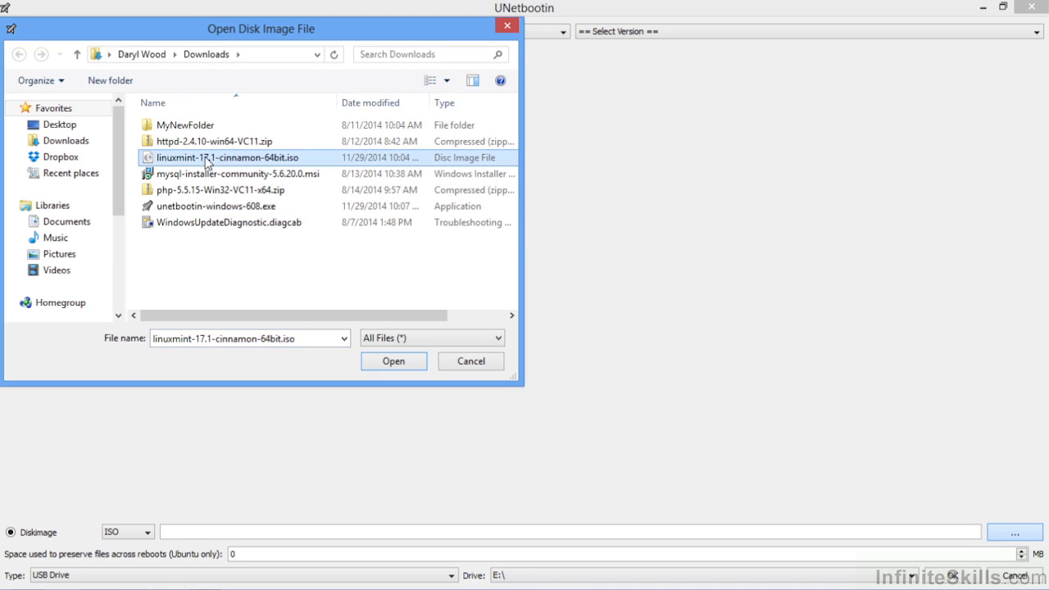
click(417, 363)
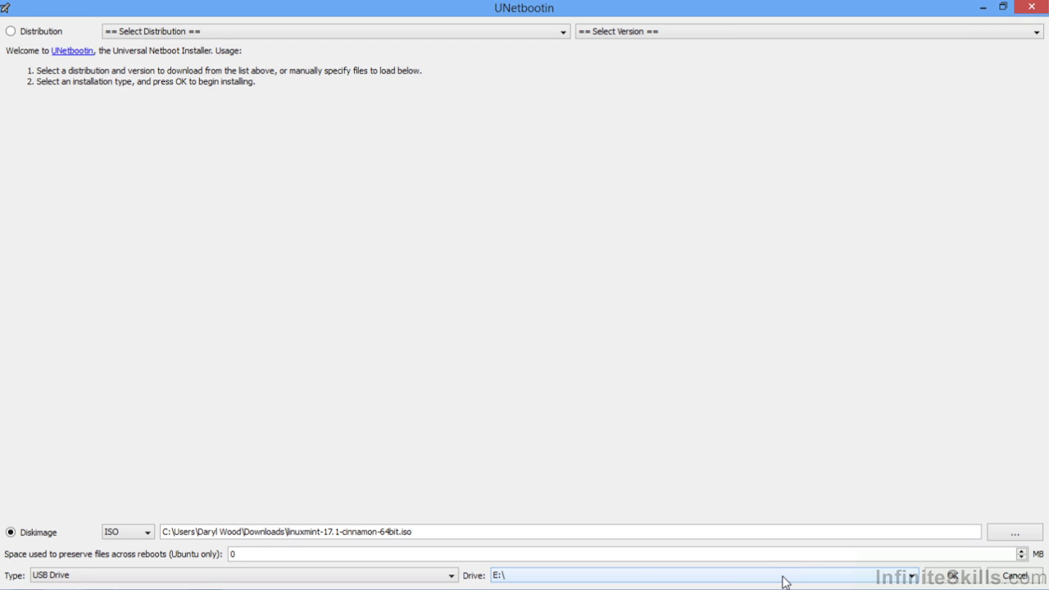
- Confirm with OK to start writing the Linux Mint image to USB Drive E:\
click(953, 576)
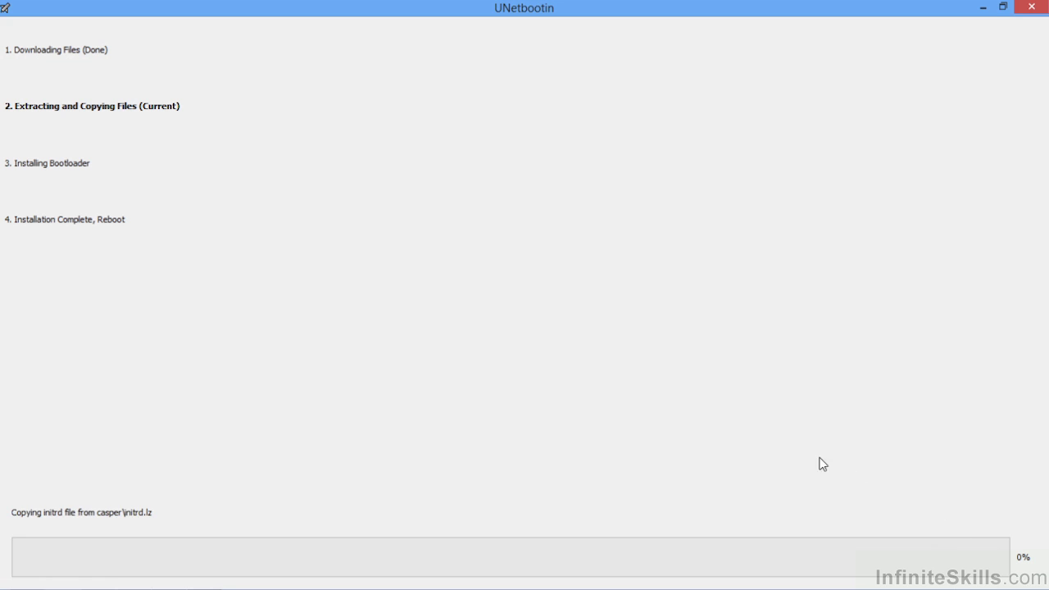